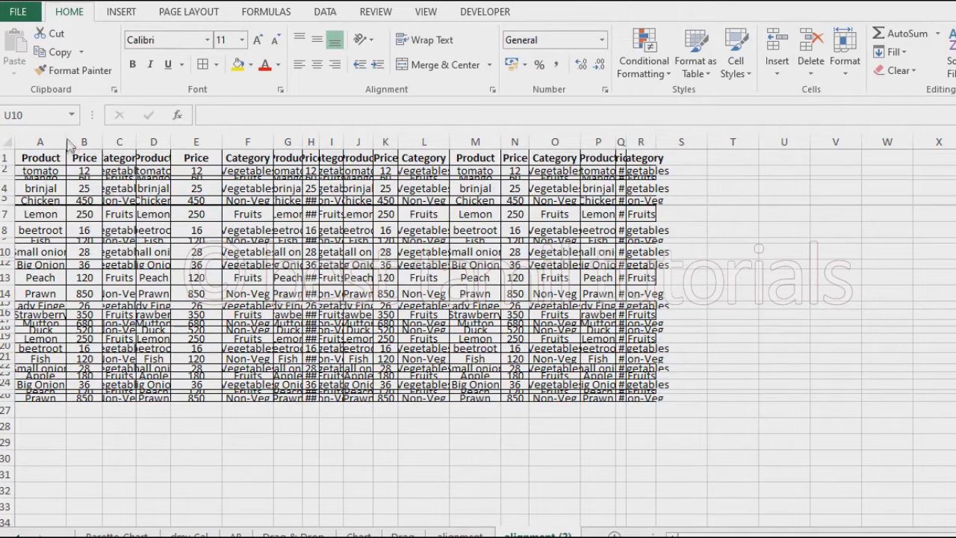
Drag column G wider to fit its Product names and make header row 1 taller.
left_click_drag(302, 142, 380, 141)
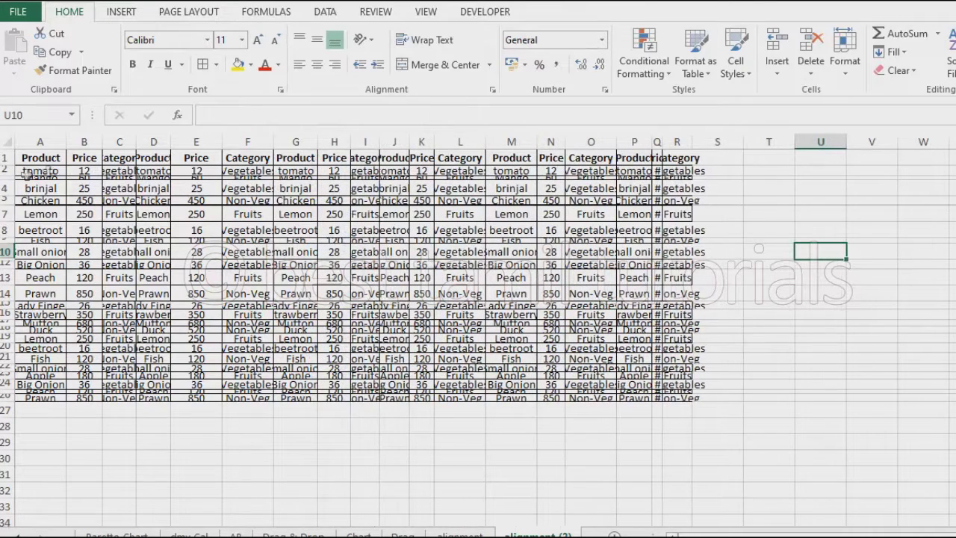
left_click_drag(7, 165, 13, 195)
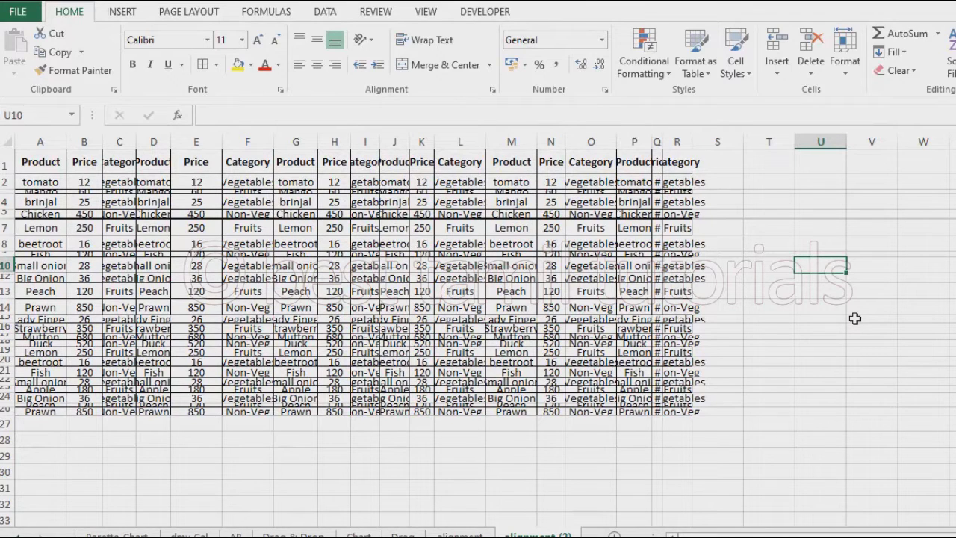
left_click(788, 322)
key("ctrl+a")
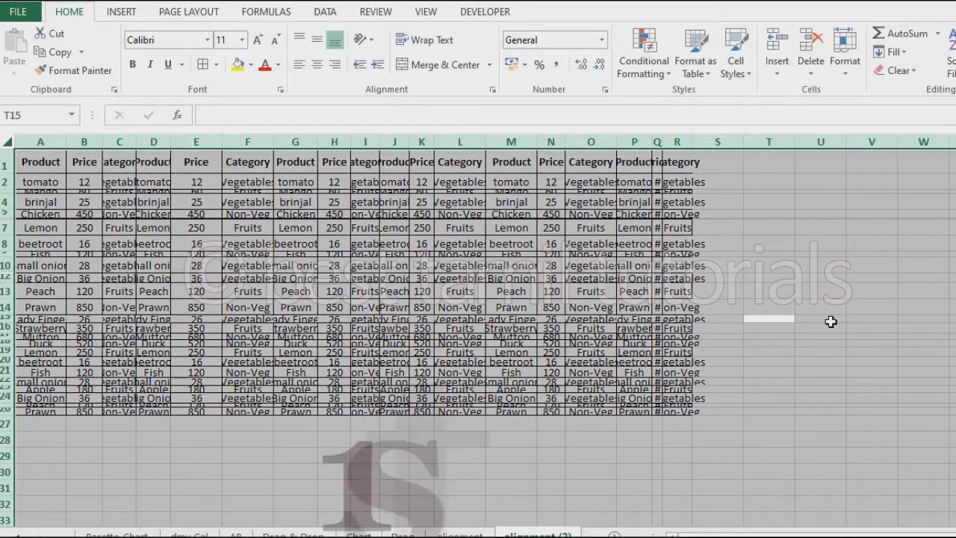
left_click(830, 321)
key("ctrl+a")
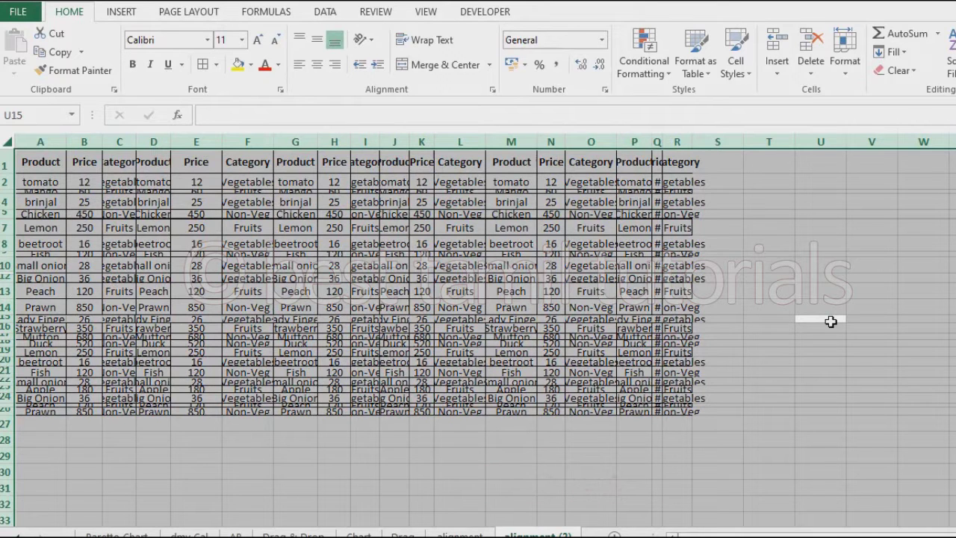
key("alt")
key("h")
key("o")
key("a")
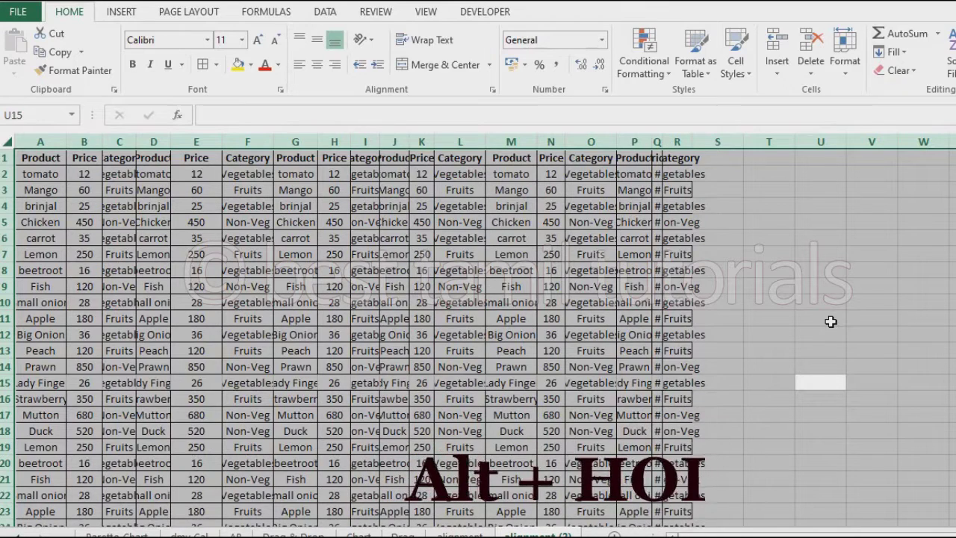
key("alt")
key("h")
key("o")
key("i")
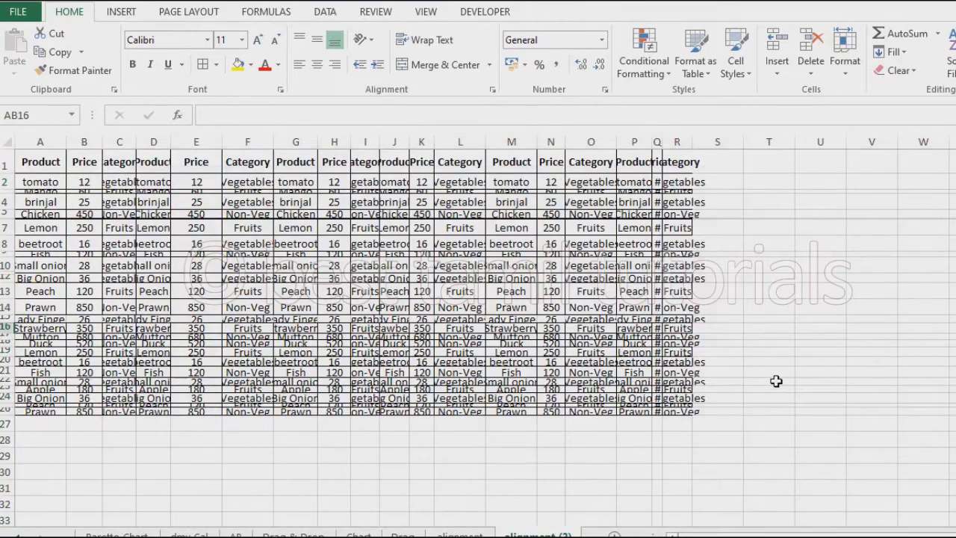
key("ctrl+a")
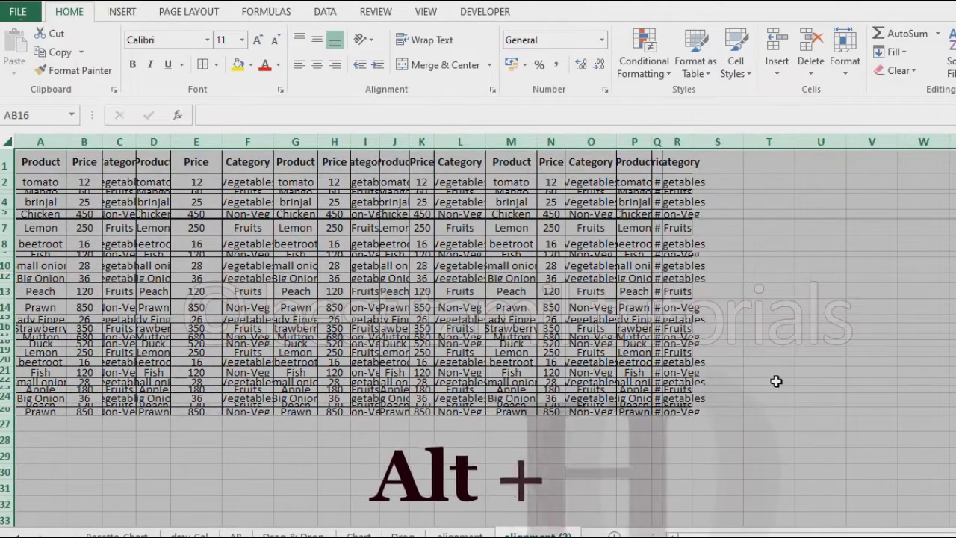
key("alt")
key("h")
key("o")
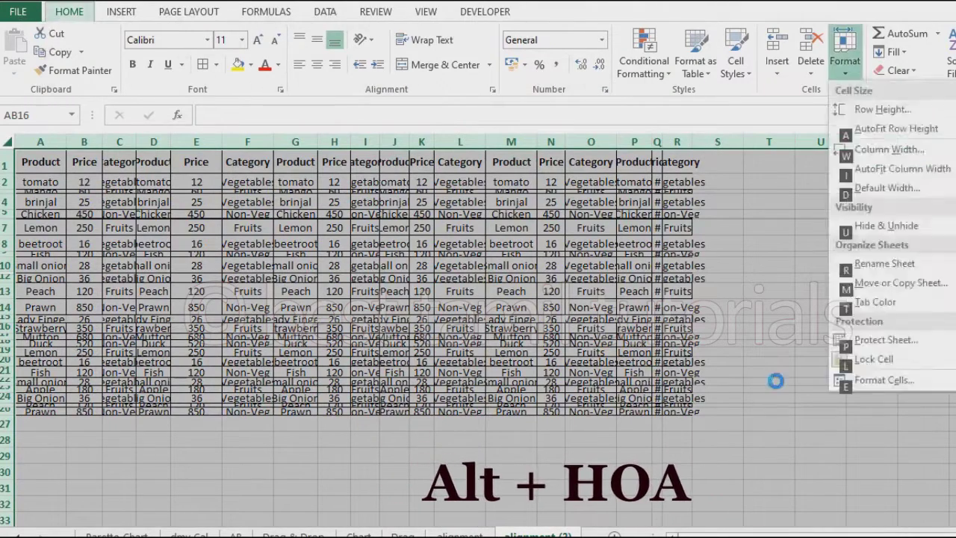
key("a")
left_click_drag(897, 534, 844, 535)
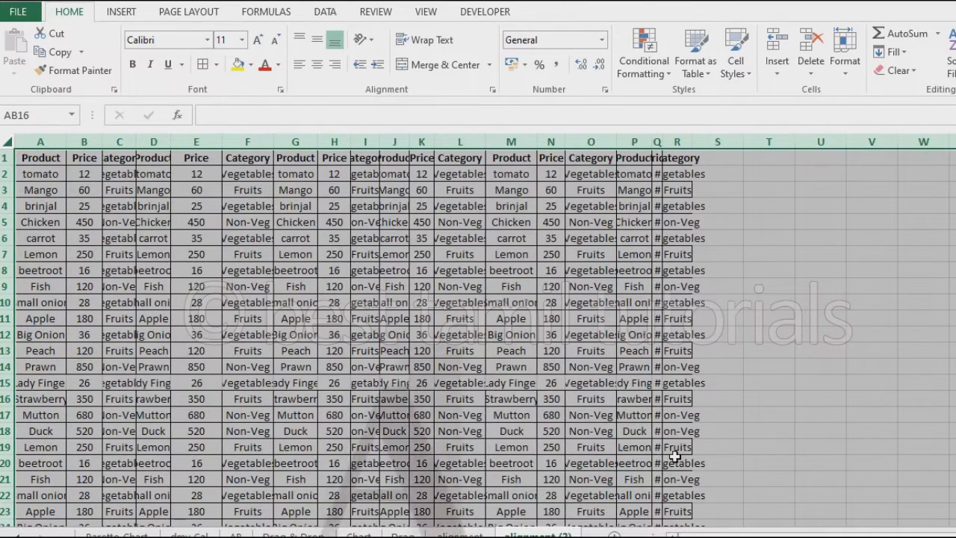
key("alt")
key("h")
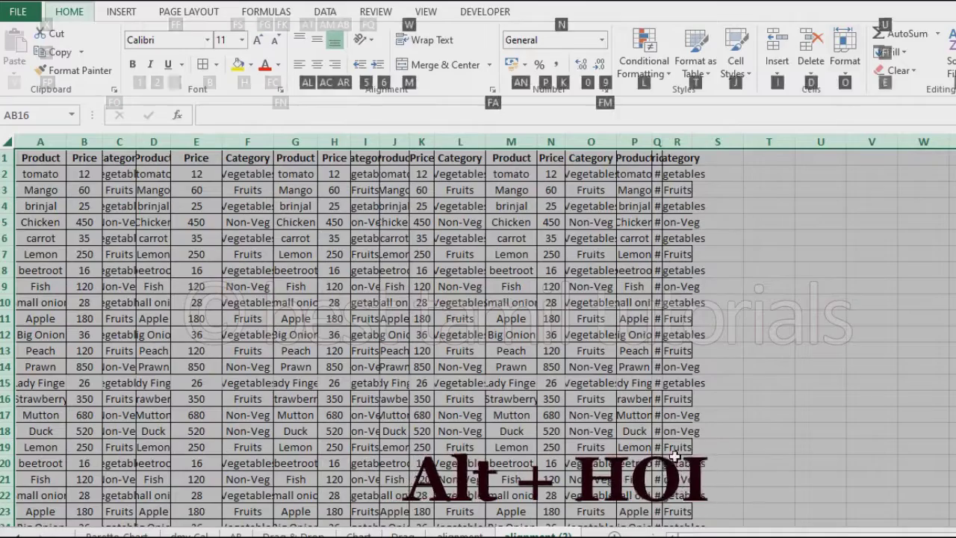
key("o")
key("i")
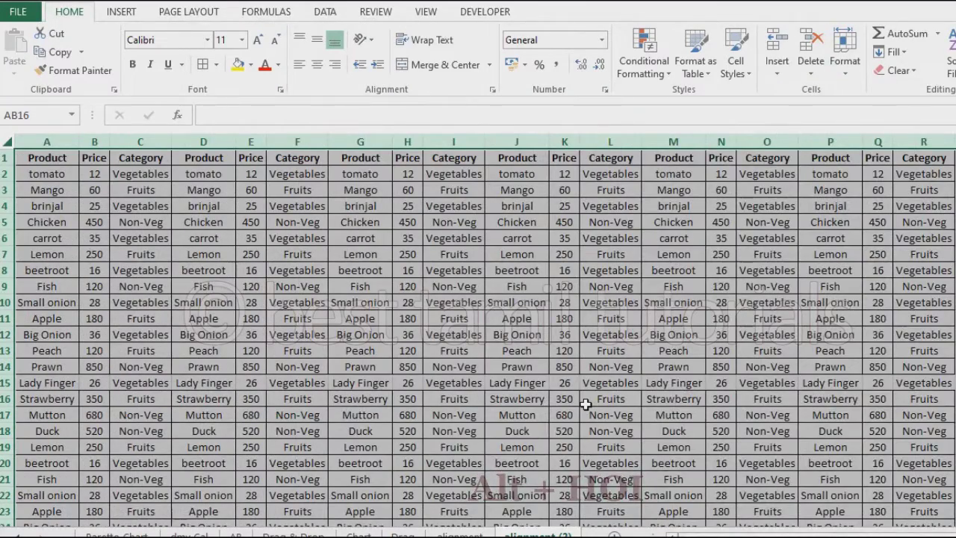
scroll(585, 404, "down", 3)
scroll(586, 404, "up", 3)
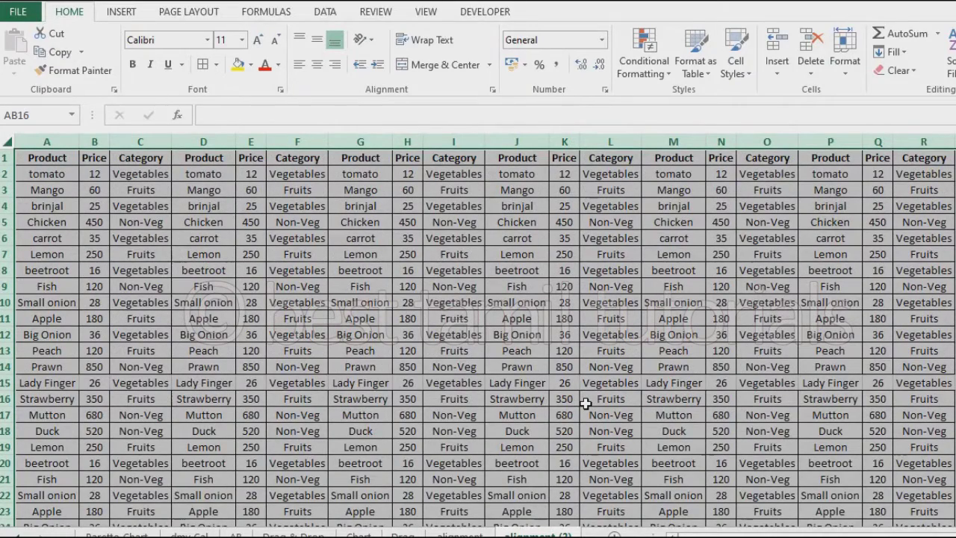
key("ctrl+a")
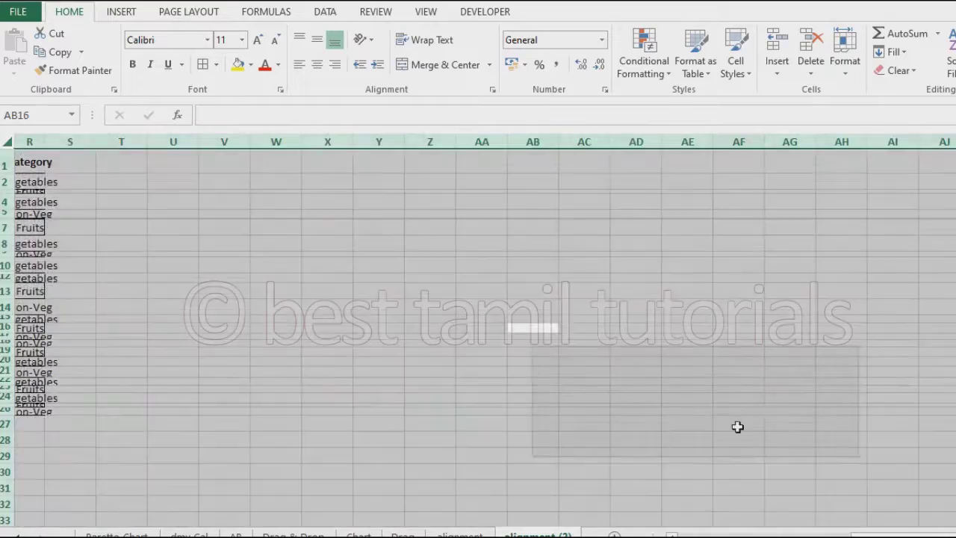
Select the entire sheet and apply AutoFit Row Height to every row.
left_click(738, 424)
left_click_drag(943, 532, 717, 514)
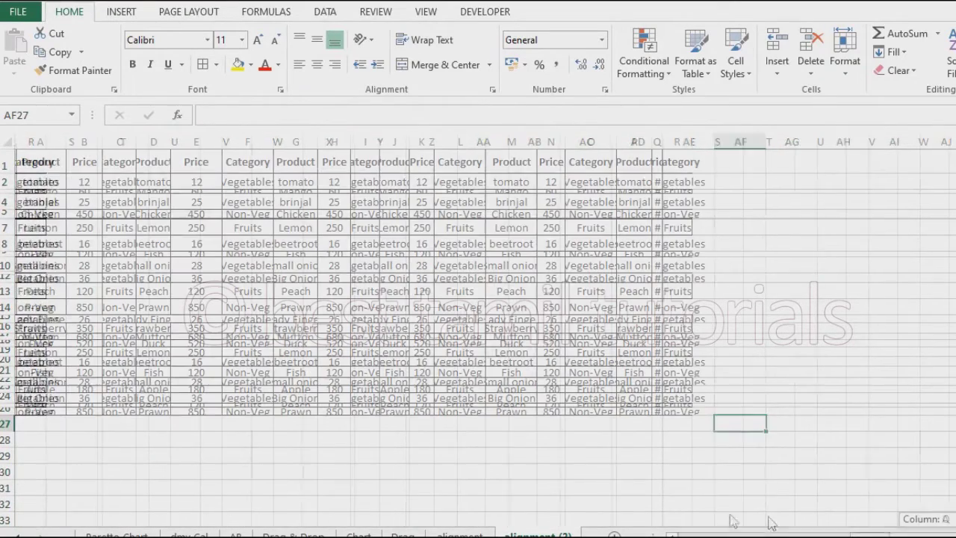
left_click(37, 162)
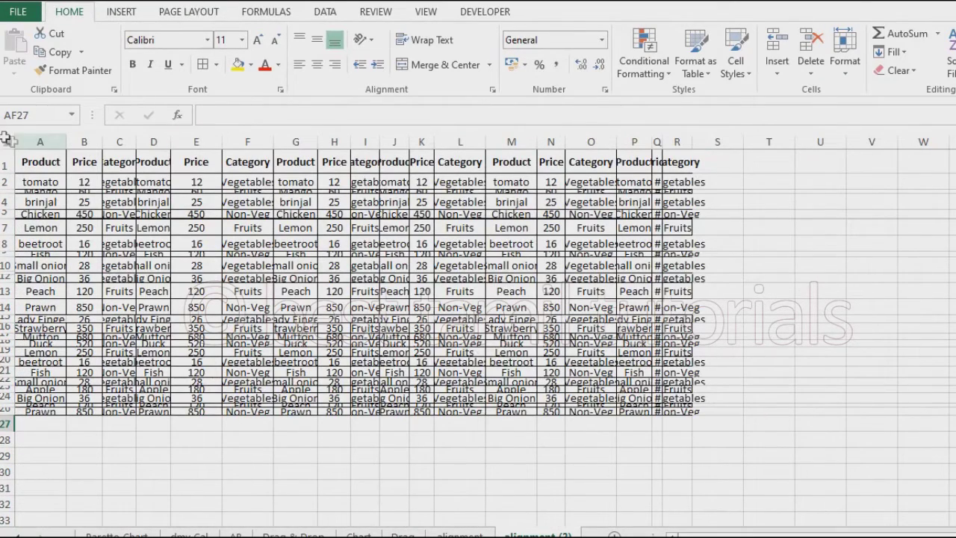
key("ctrl+a")
key("ctrl+a")
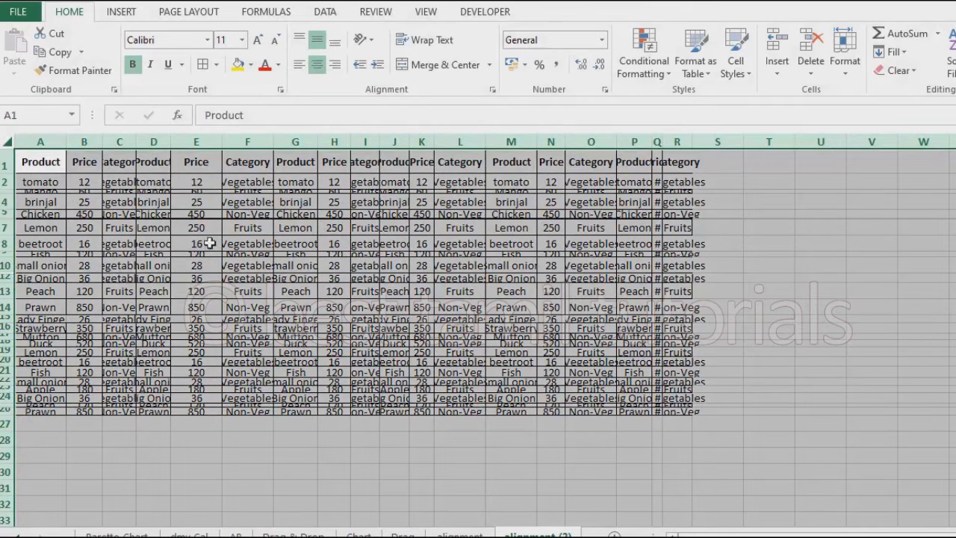
left_click(846, 74)
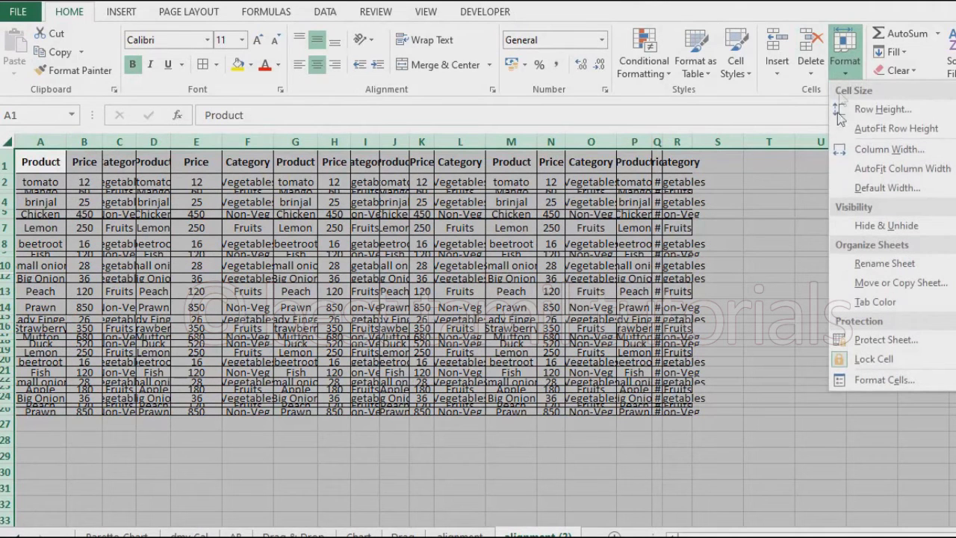
left_click(908, 132)
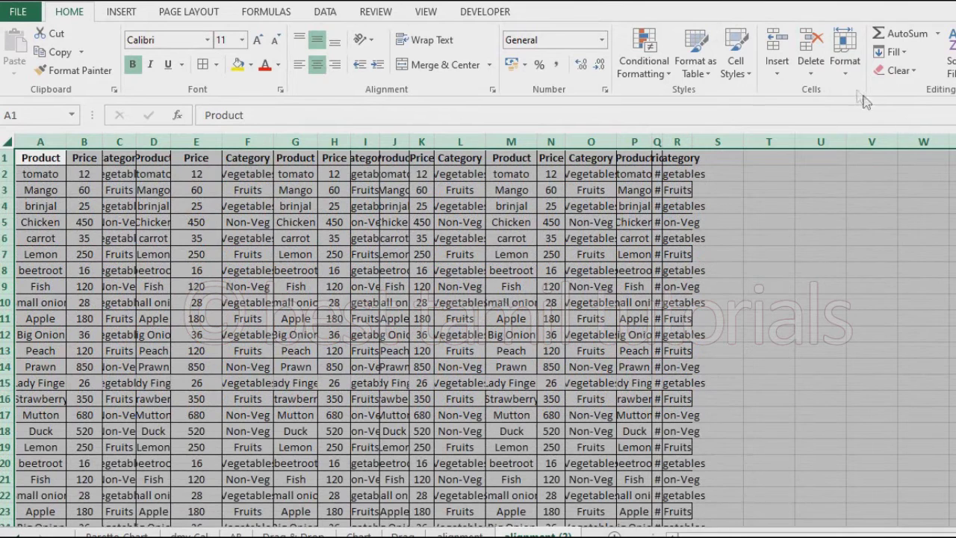
left_click(847, 75)
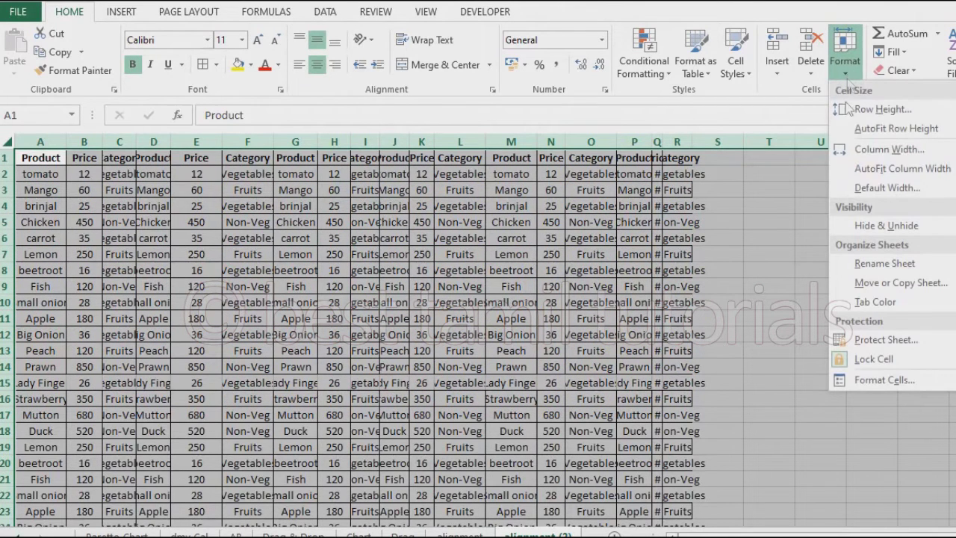
Apply AutoFit Column Width to all columns of the selected sheet.
left_click(882, 168)
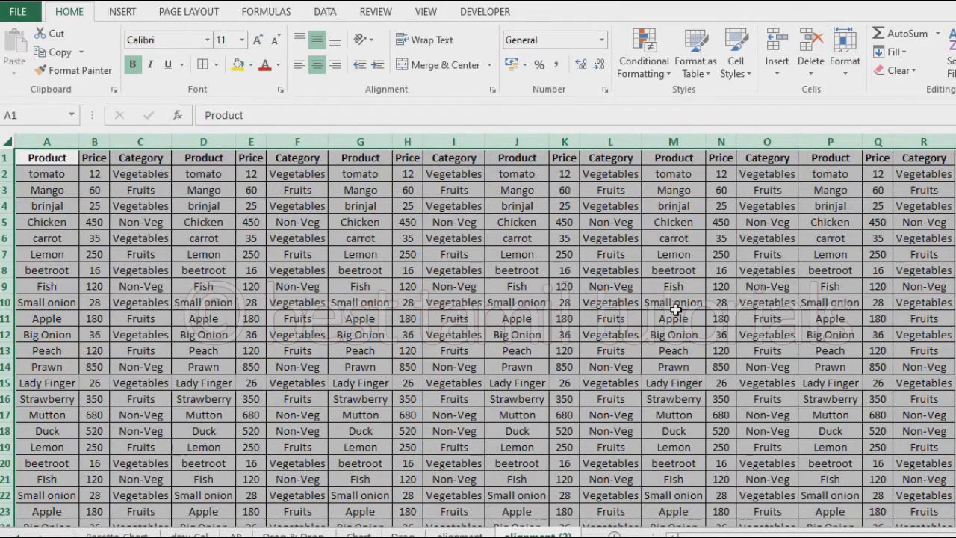